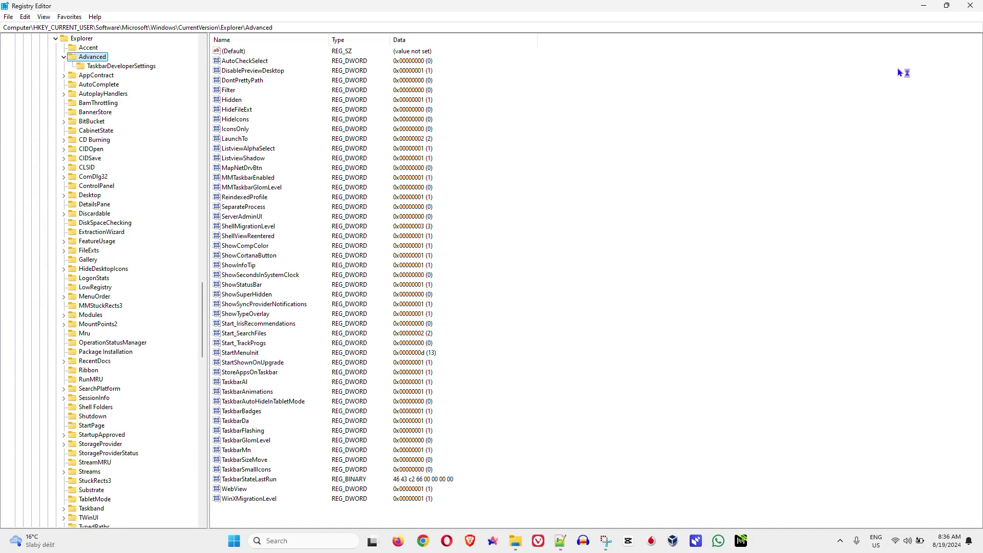
Collapse the HKEY_CURRENT_USER branch and expand HKEY_LOCAL_MACHINE down to SOFTWARE\Microsoft
click(14, 57)
scroll(17, 77, up, 1)
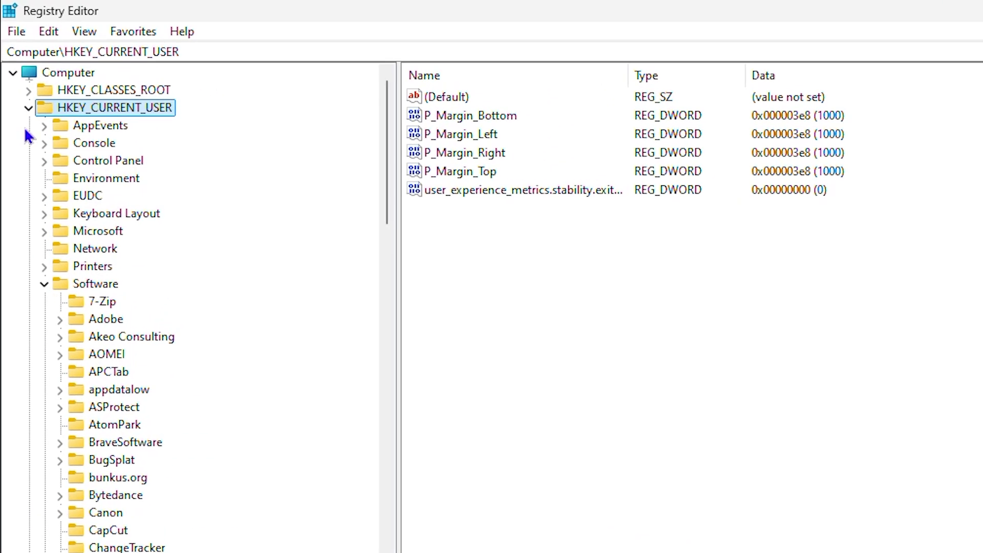
click(27, 107)
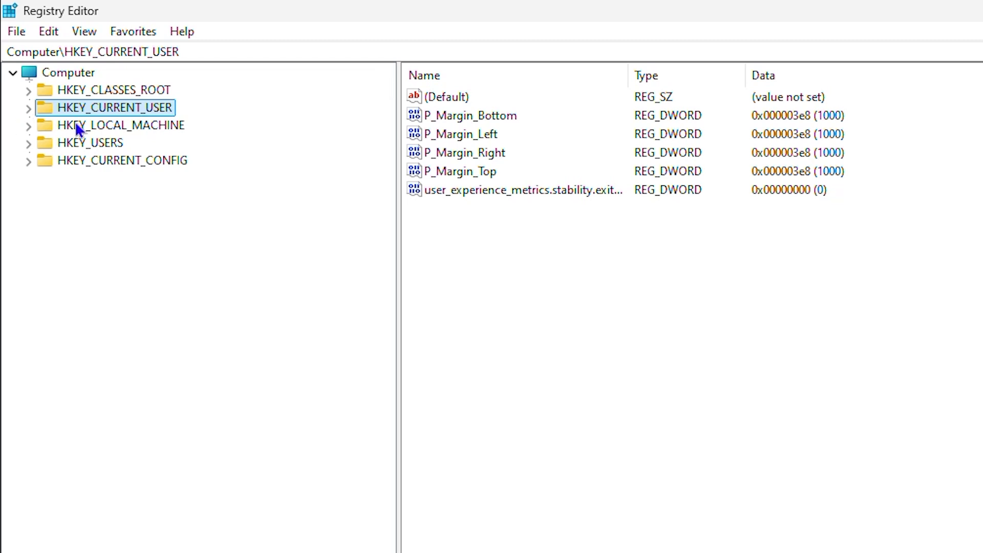
click(29, 125)
click(44, 230)
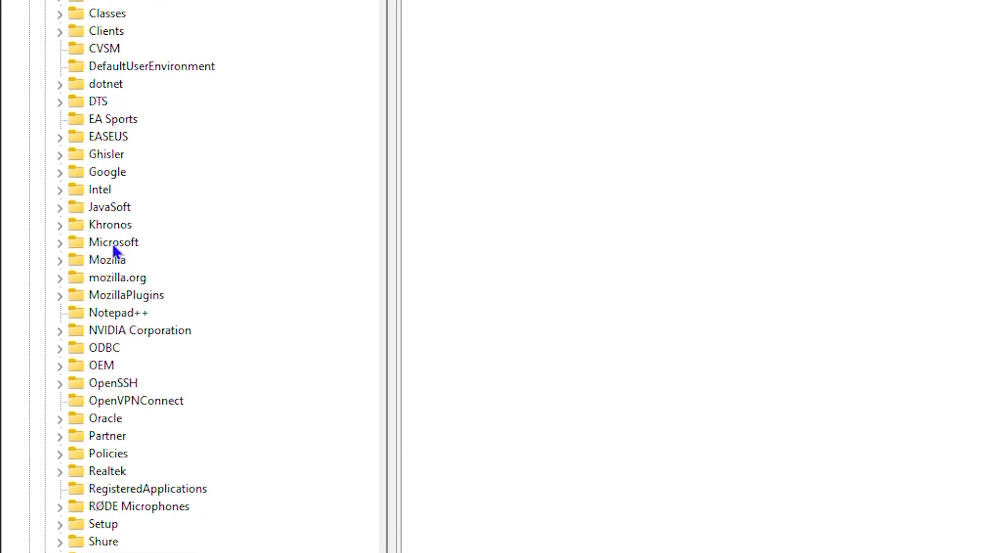
click(59, 245)
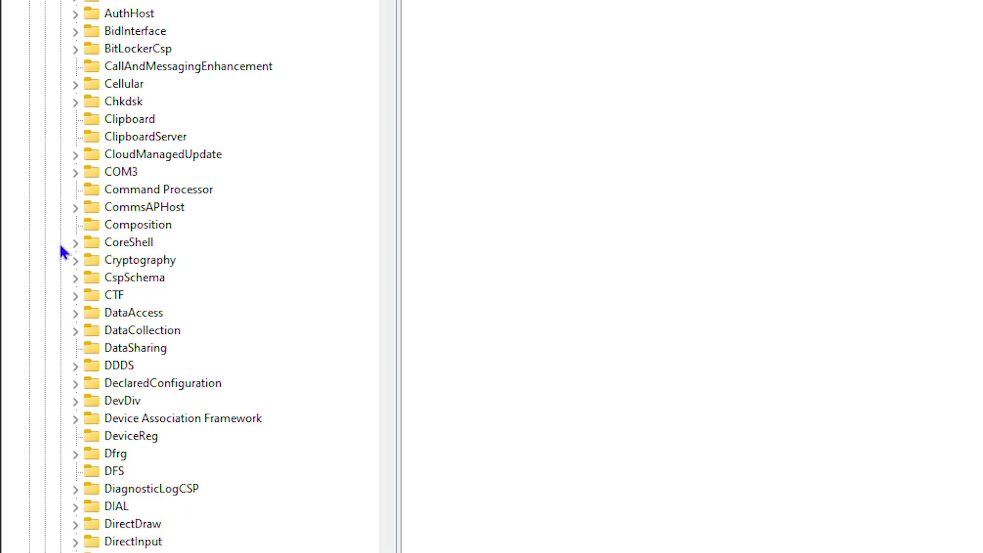
Expand the Windows key under Microsoft and its CurrentVersion subkey
scroll(78, 227, down, 20)
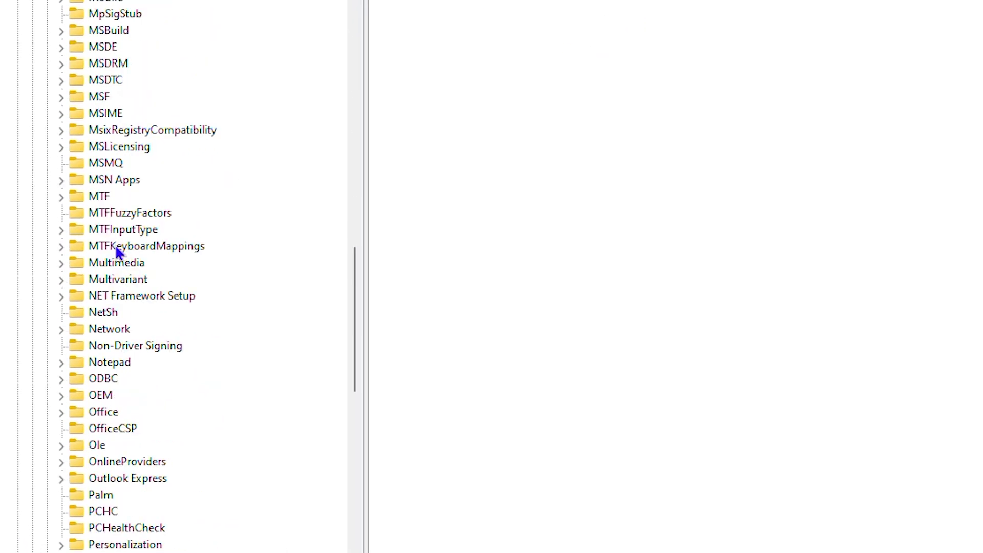
scroll(114, 244, down, 20)
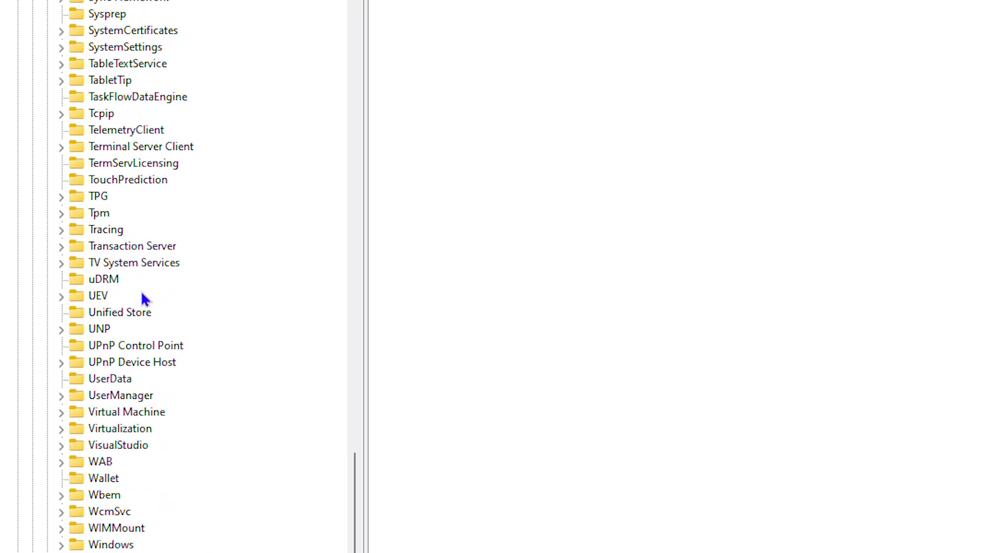
scroll(109, 359, down, 5)
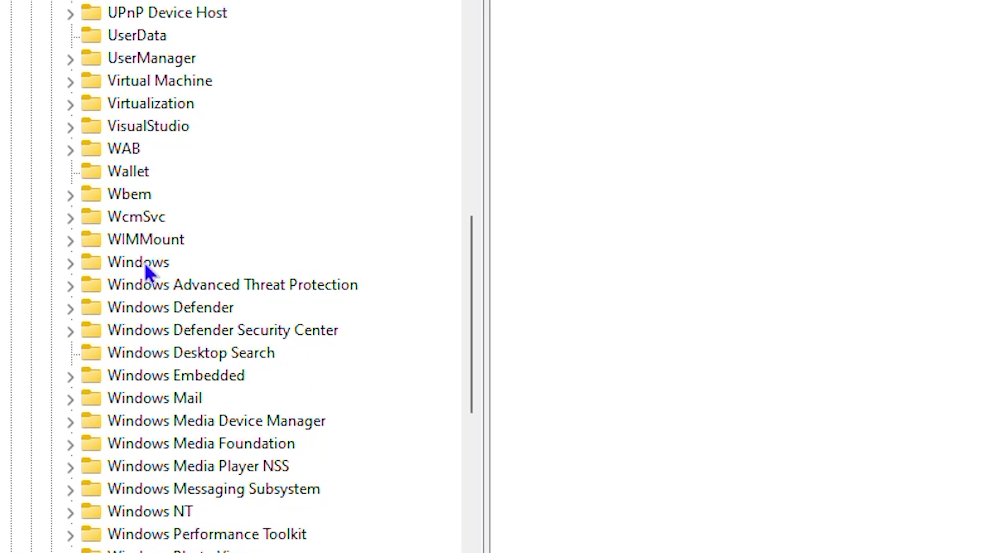
click(72, 264)
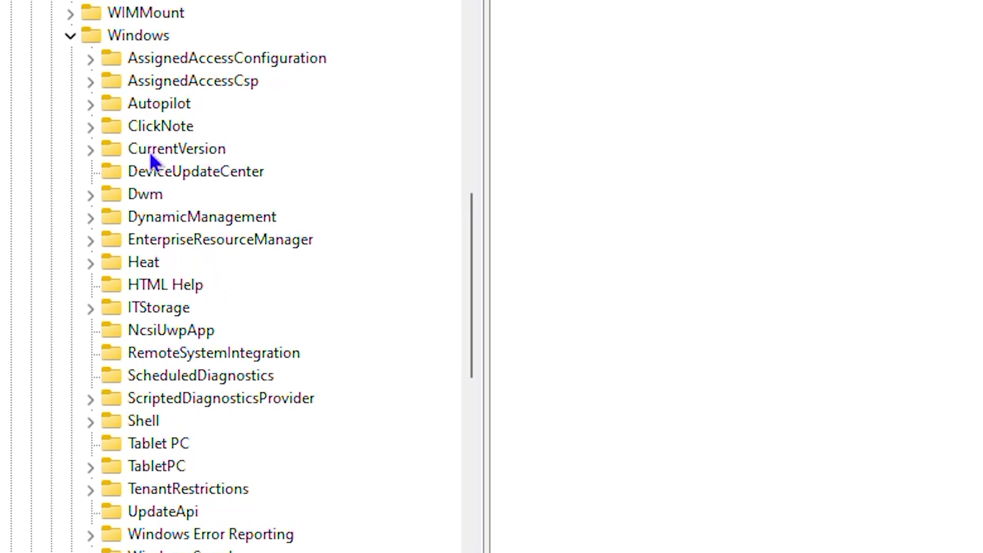
click(91, 149)
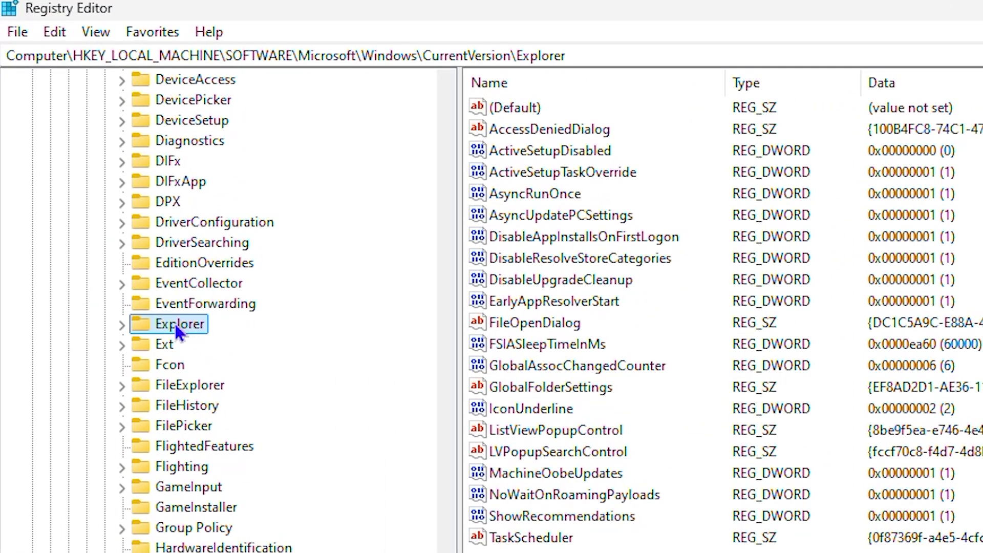
Create a new key named Shell Icons under the Explorer key in CurrentVersion
right_click(175, 324)
mouse_move(285, 364)
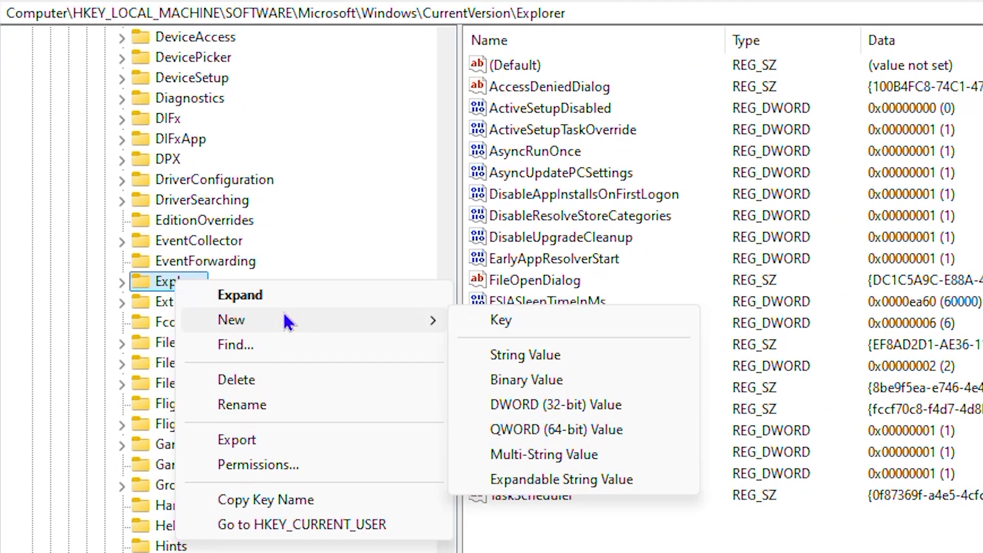
click(508, 323)
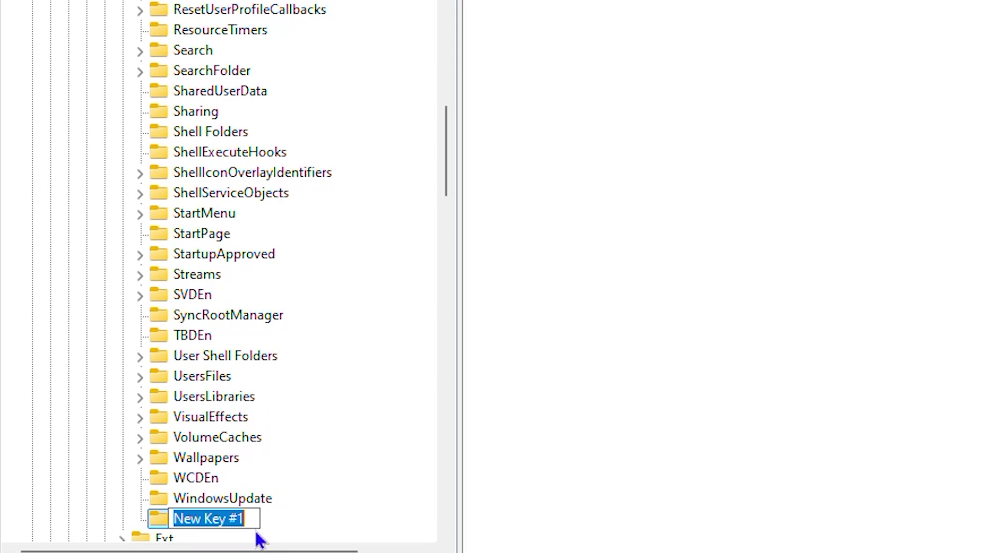
text(She)
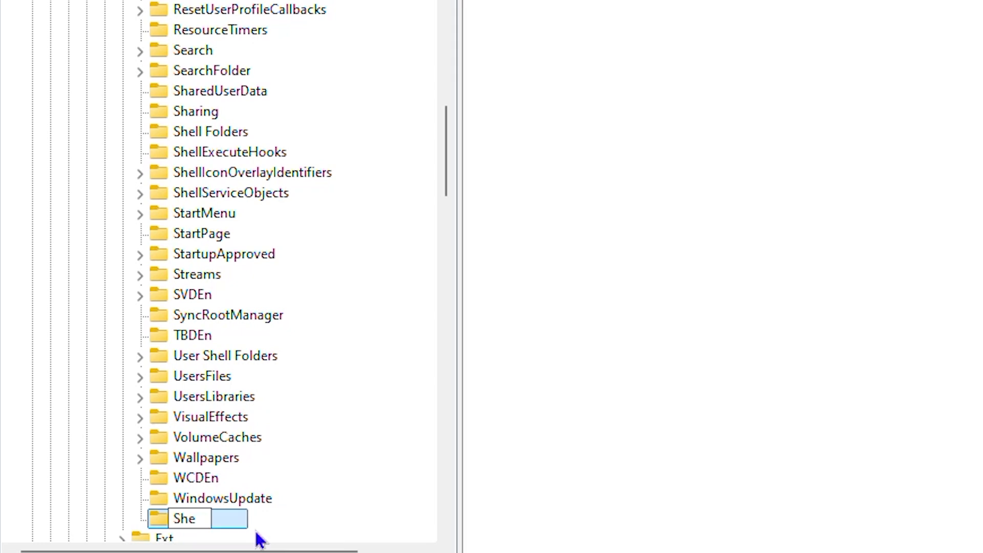
text(ll Icons)
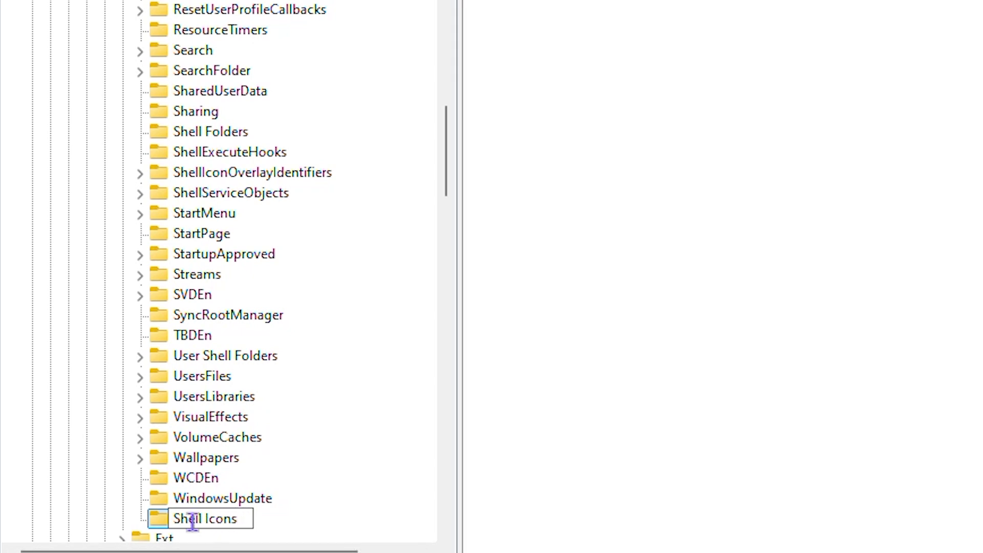
click(282, 519)
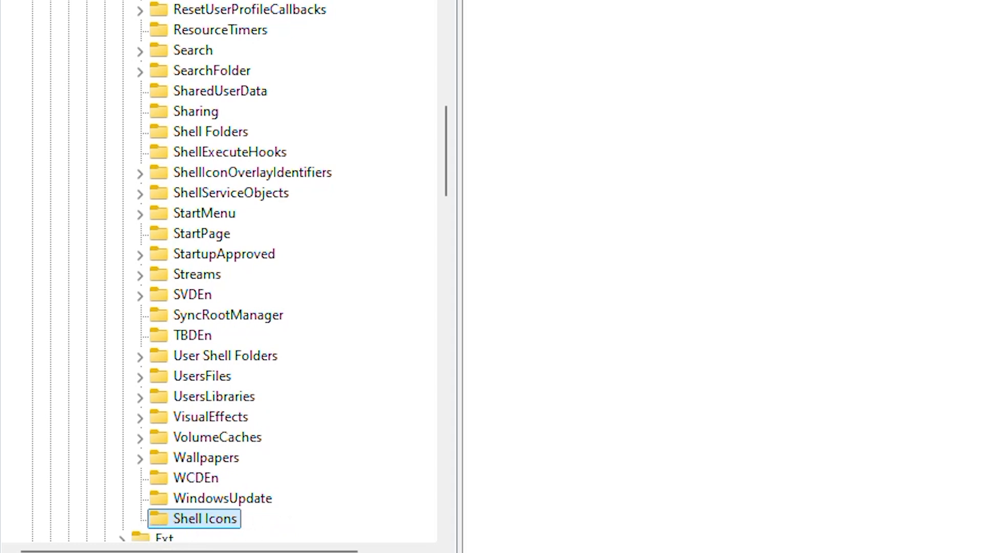
Add a new string value named 29 to the Shell Icons key
right_click(487, 146)
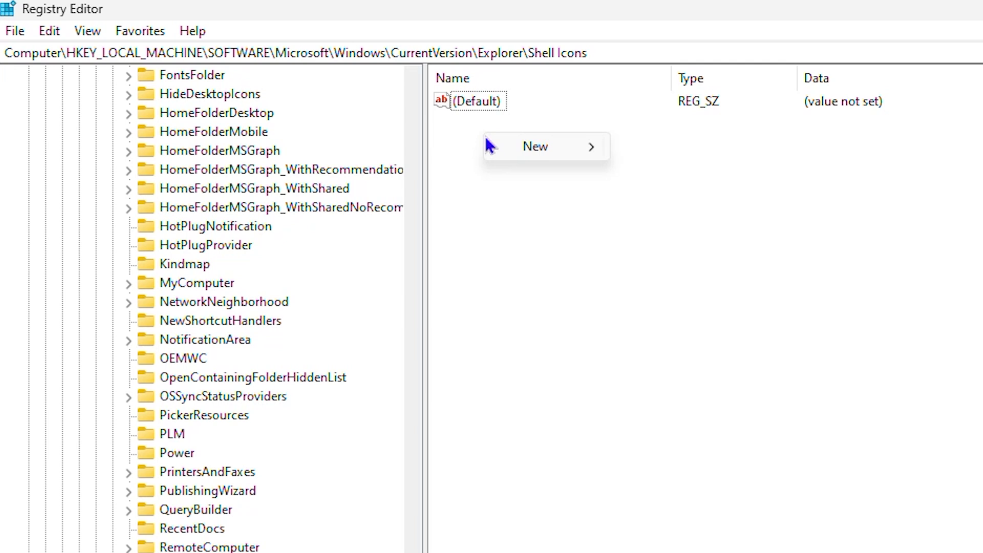
mouse_move(536, 150)
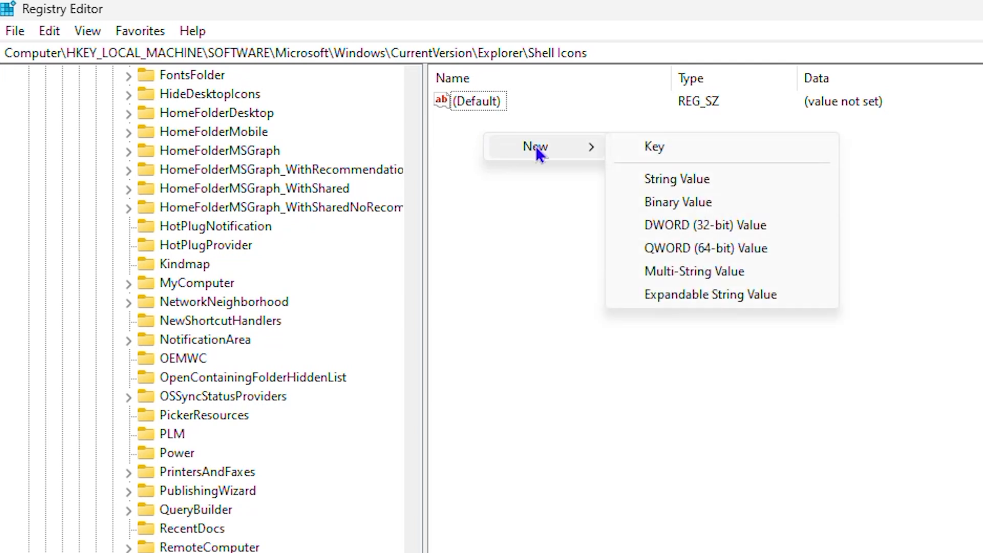
click(699, 178)
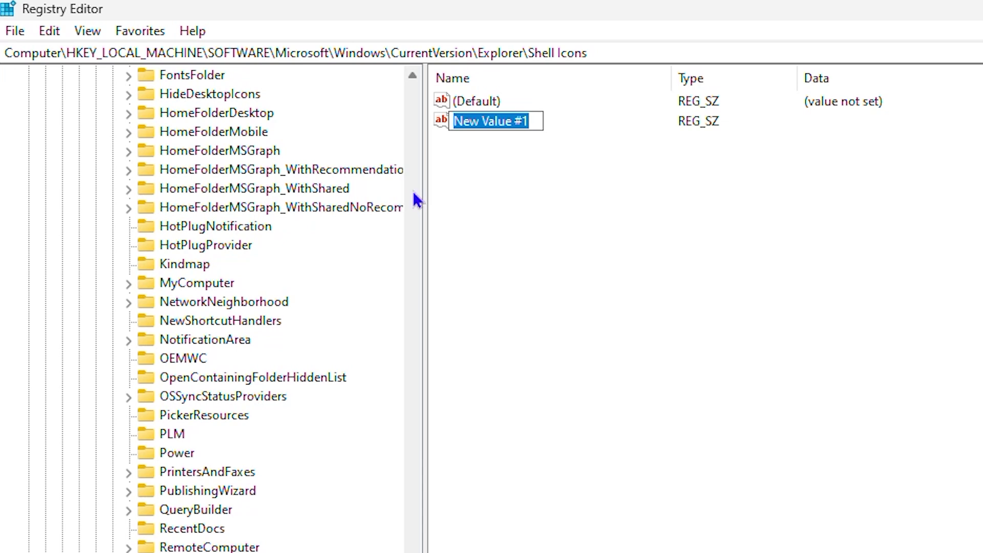
text(29)
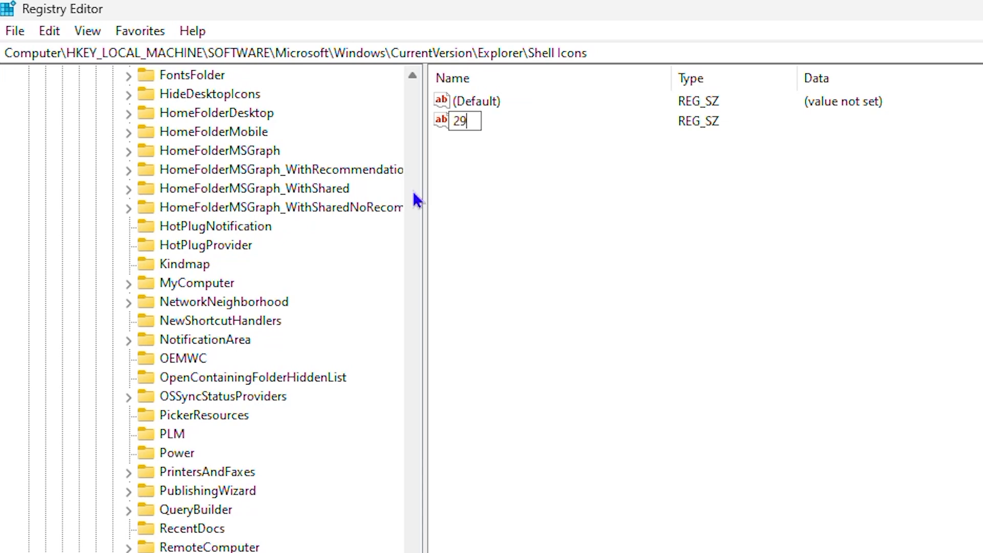
key(Return)
Set the value data of string 29 to %windir%\System32\shell32.dll,-50
double_click(460, 123)
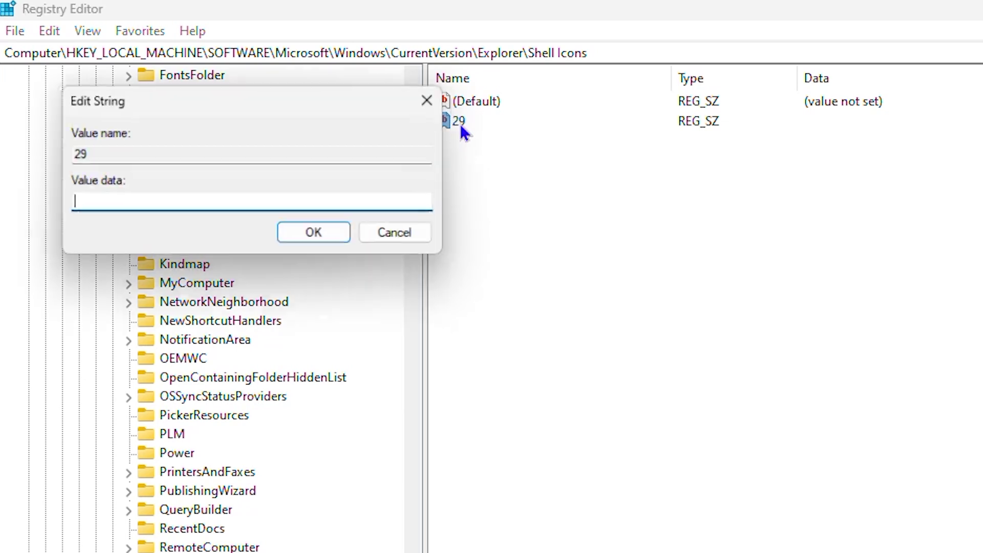
click(100, 204)
right_click(96, 200)
click(149, 292)
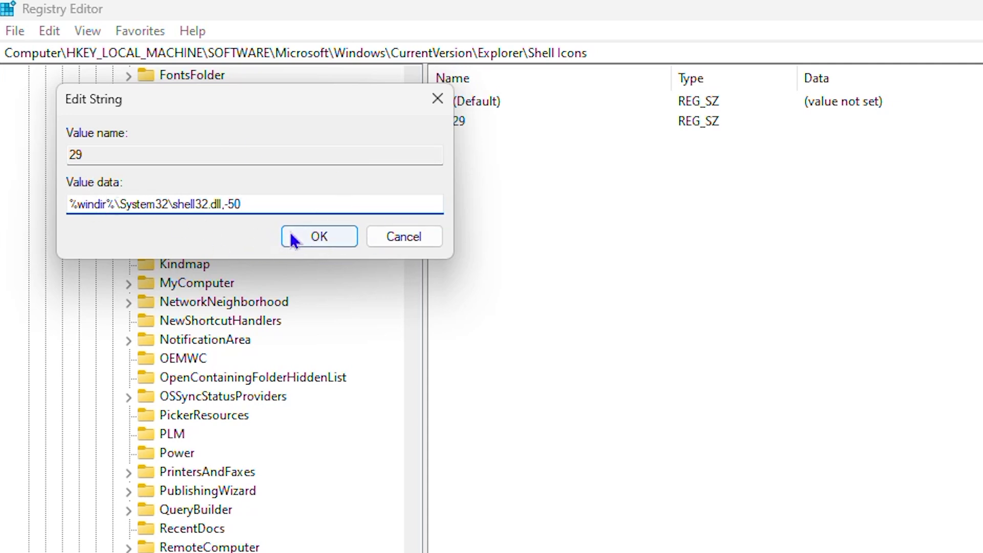
click(314, 241)
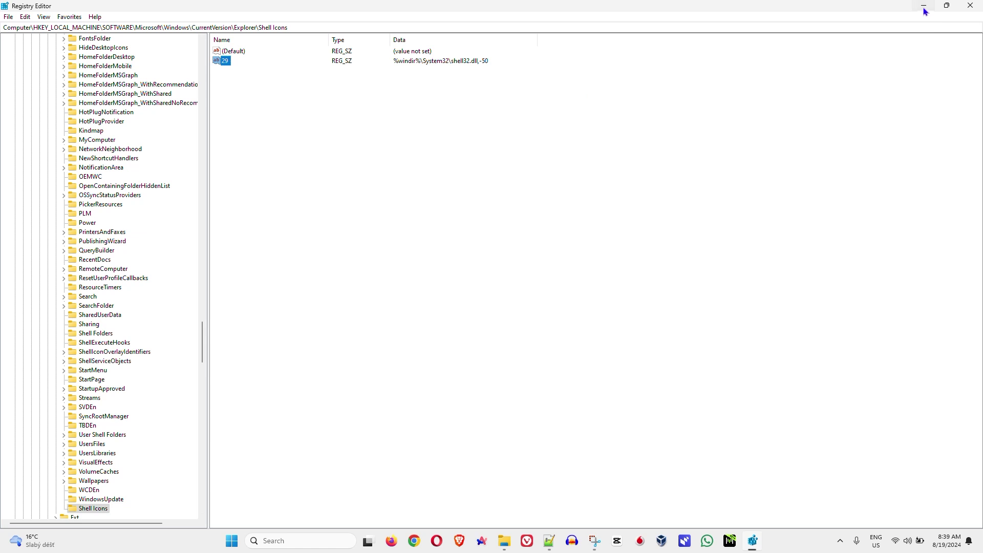
Minimize Registry Editor and refresh the desktop
click(924, 7)
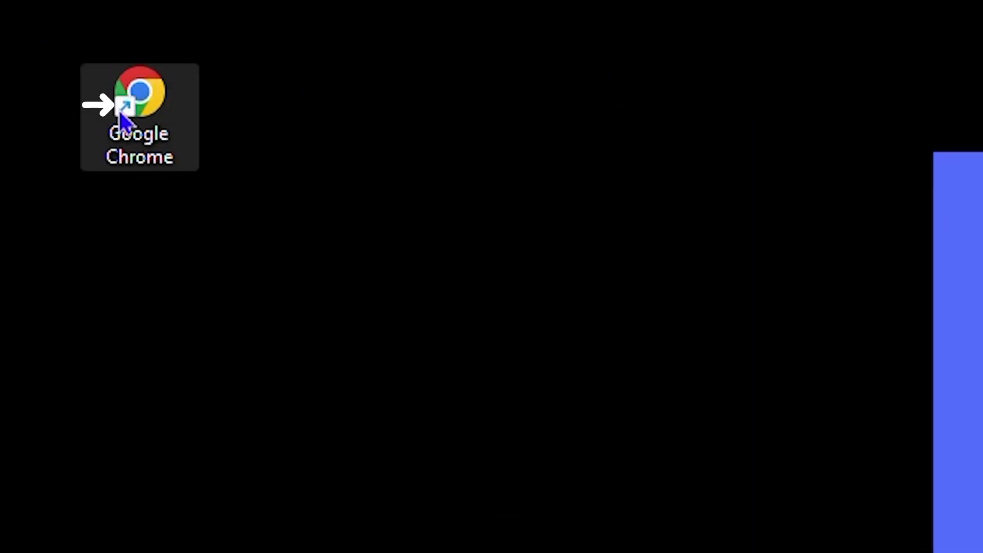
right_click(386, 247)
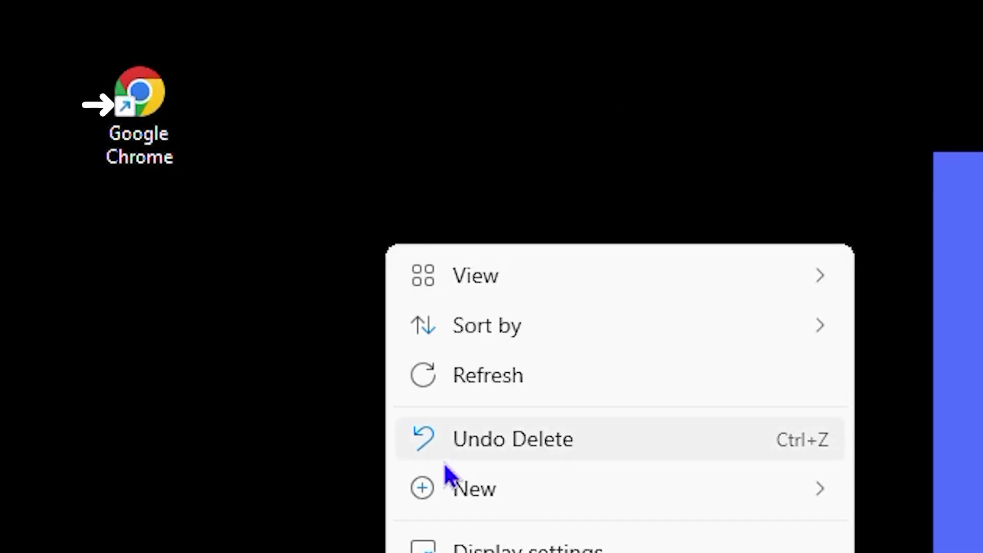
click(531, 391)
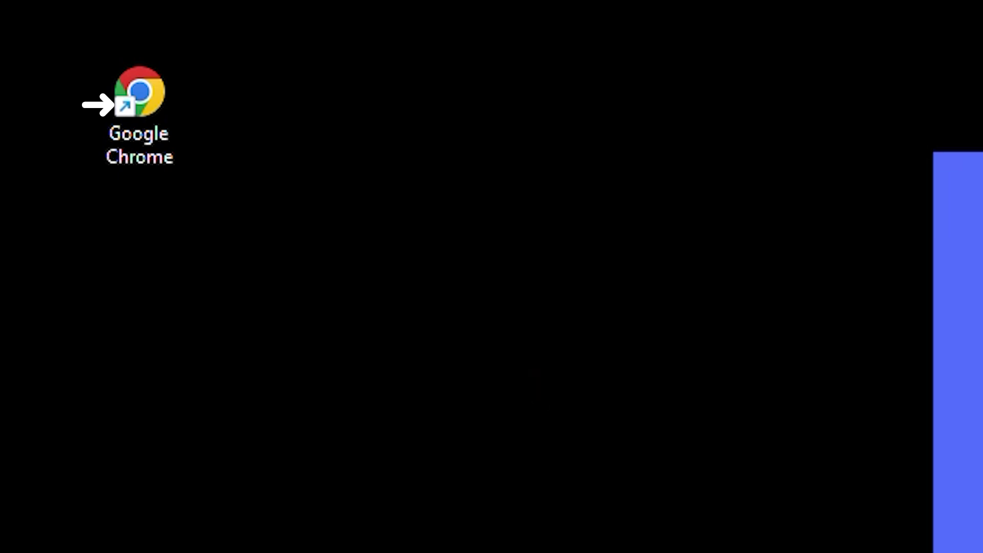
Open Task Manager and locate Windows Explorer in the list of processes
right_click(313, 535)
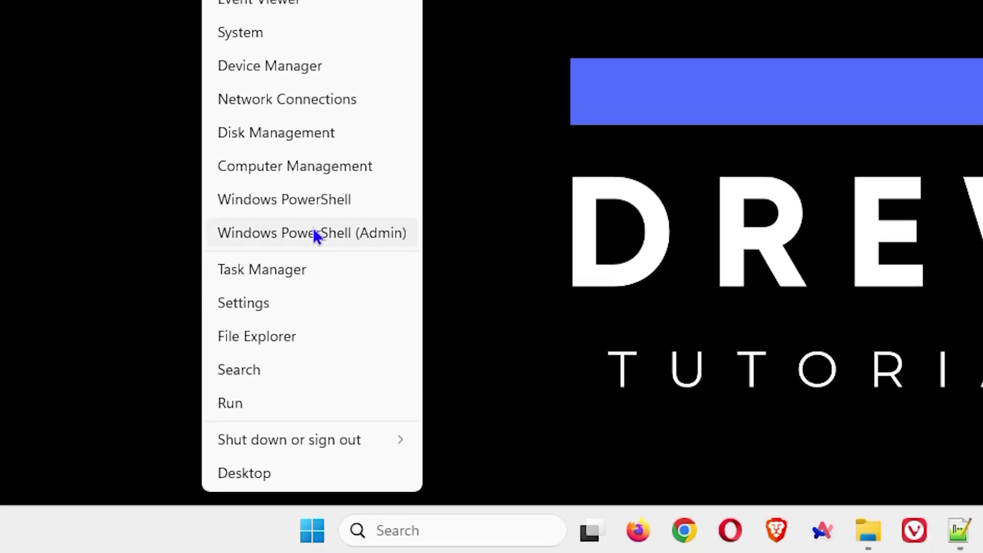
click(285, 273)
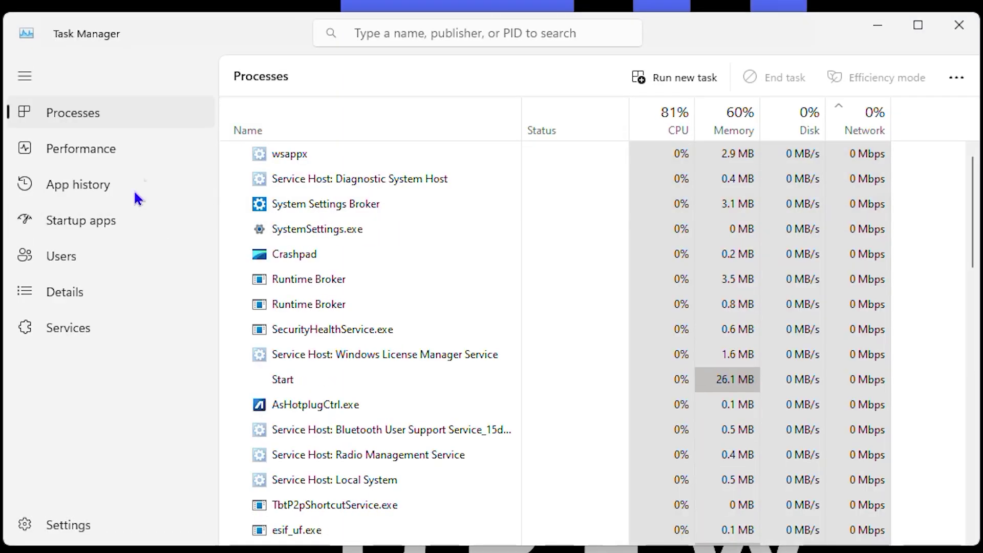
scroll(359, 246, down, 2)
scroll(360, 246, down, 12)
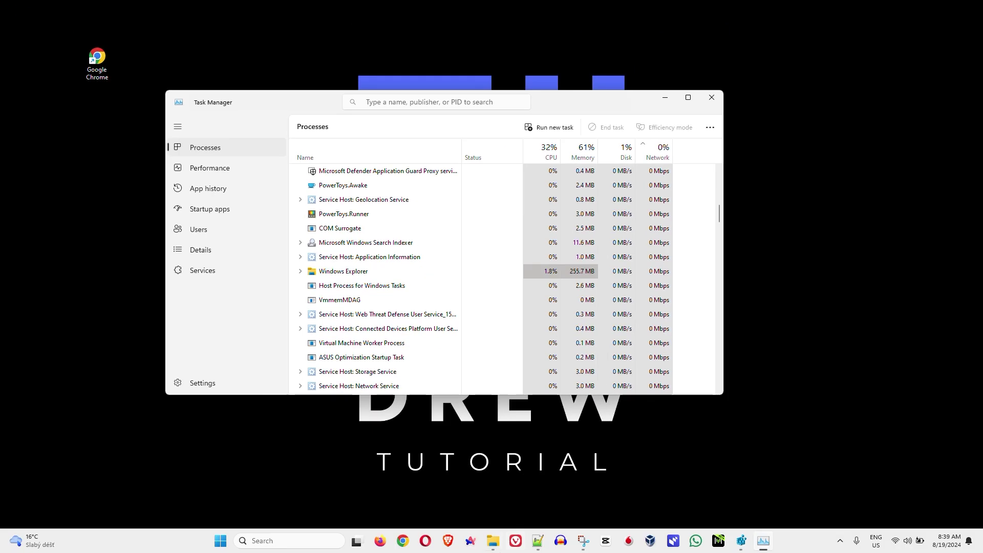
Open and minimize a File Explorer window, and restart the Windows Explorer process from Task Manager
click(493, 541)
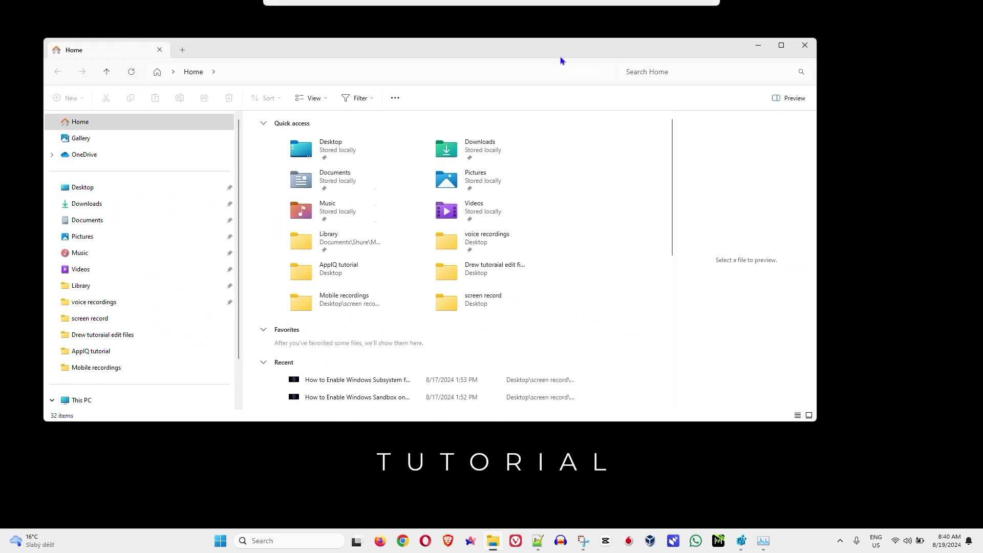
click(853, 46)
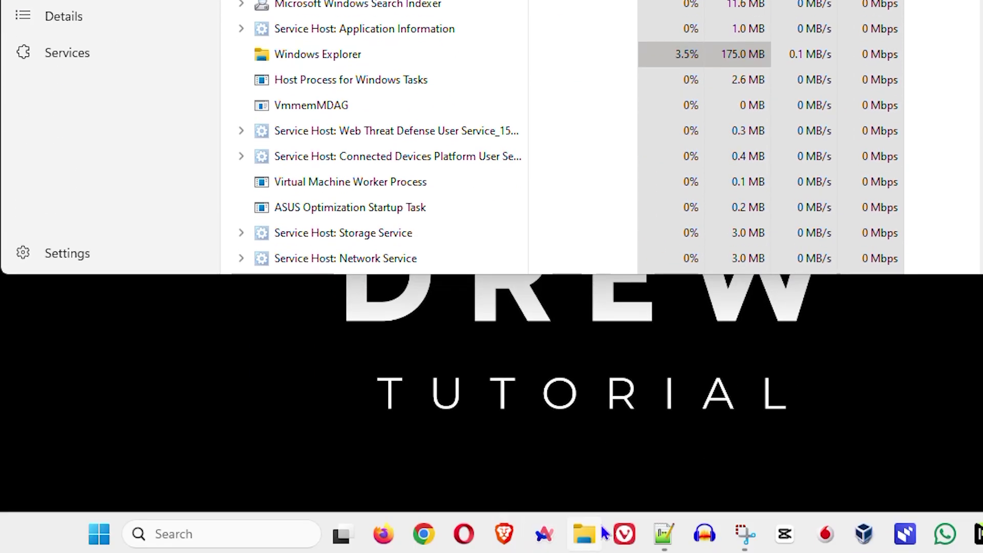
click(587, 534)
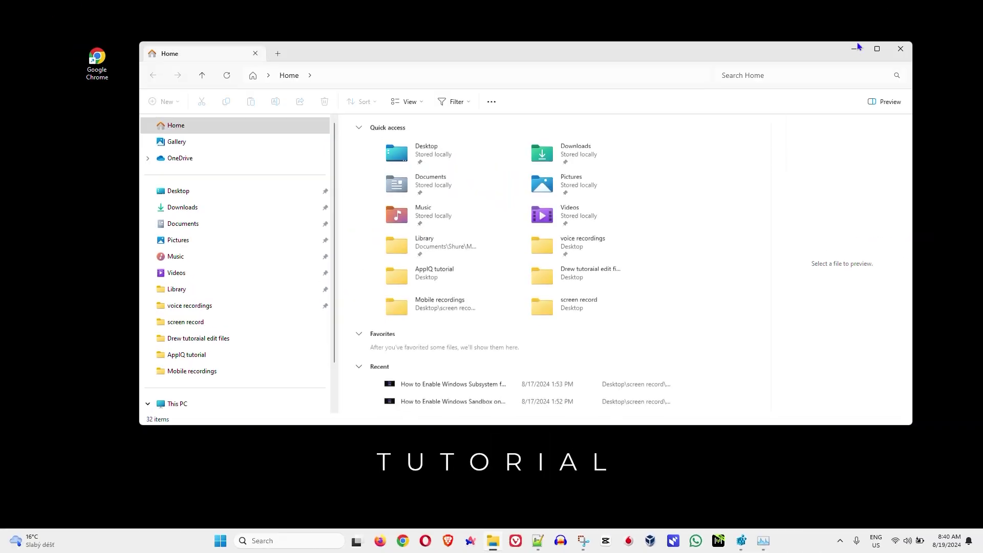
click(856, 48)
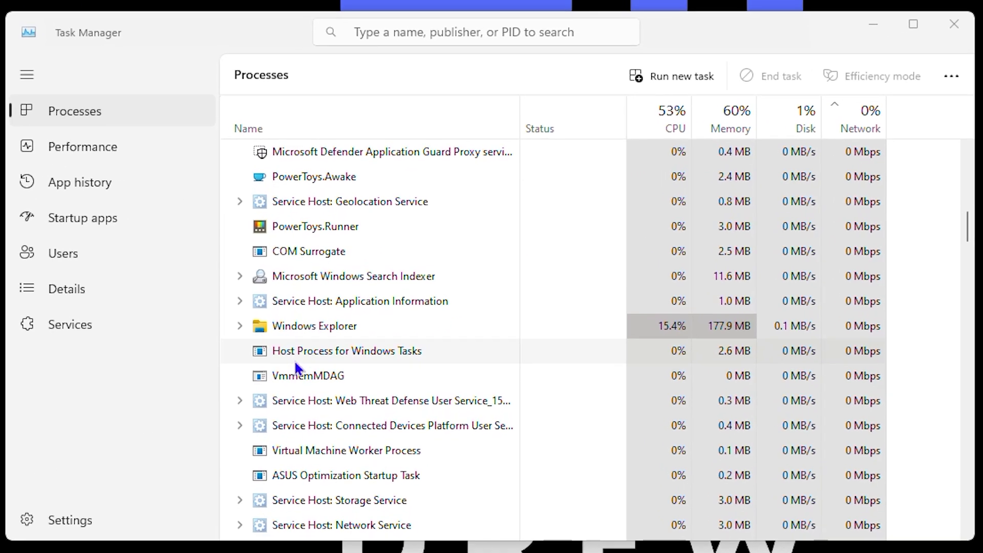
right_click(311, 324)
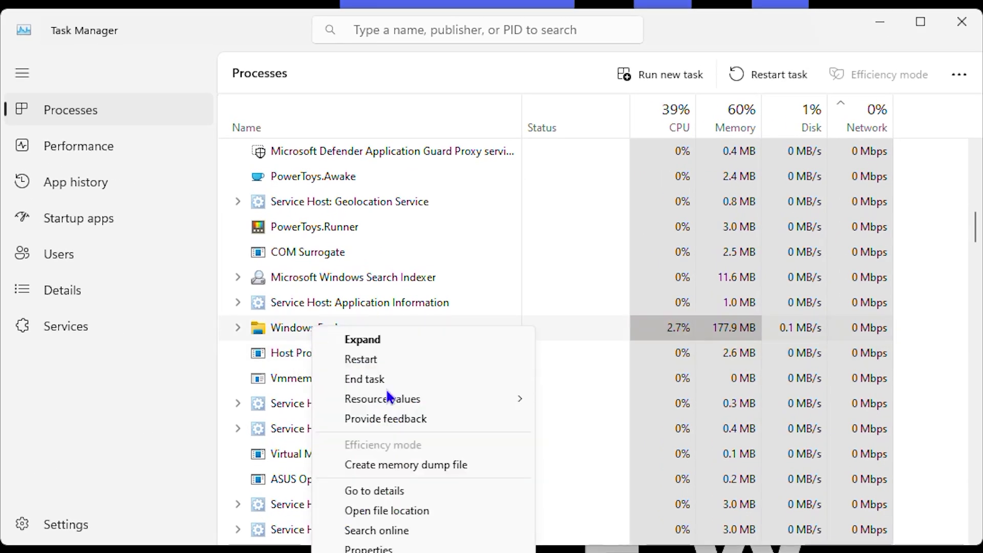
click(370, 359)
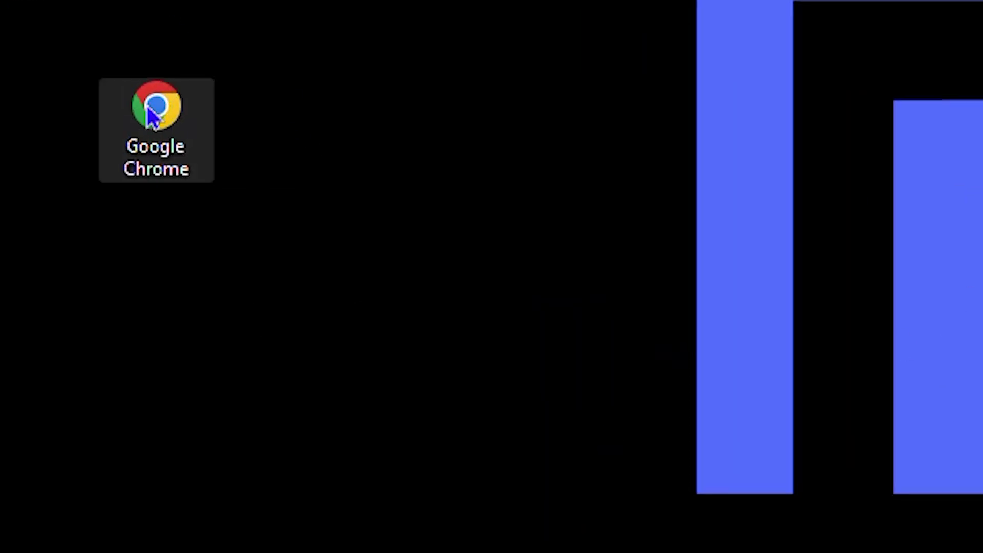
Move the Google Chrome shortcut a little closer to the desktop's centre and switch back to Registry Editor
drag(148, 106, 177, 164)
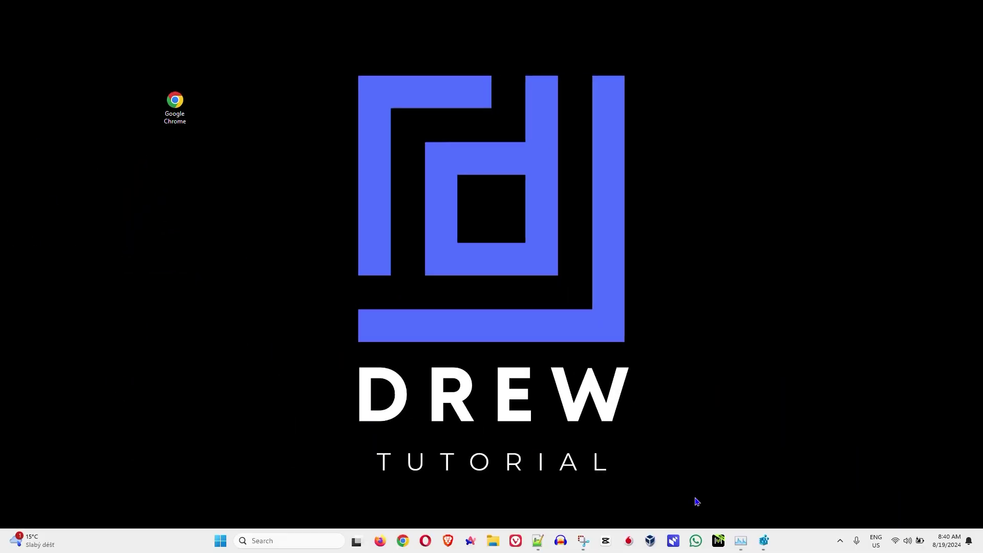
click(741, 542)
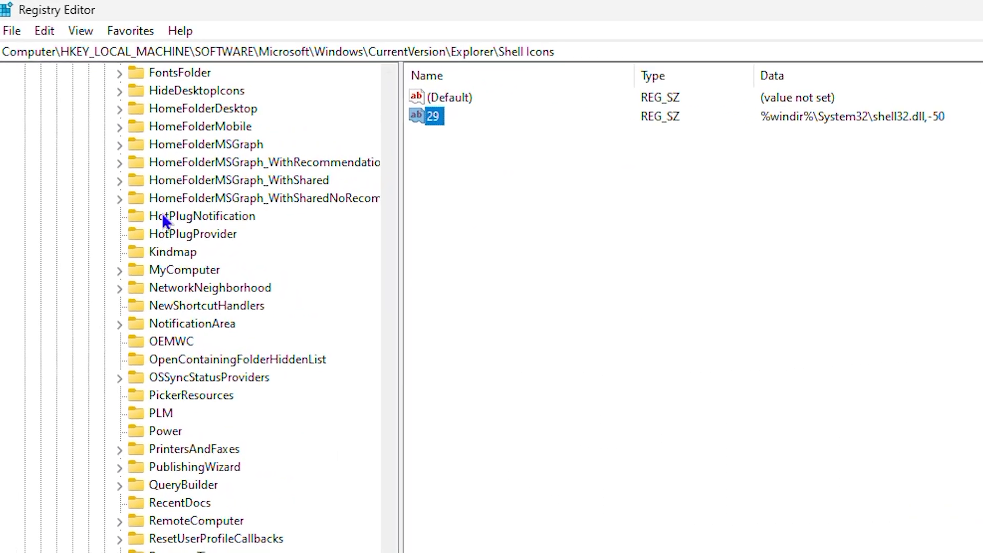
Highlight the full registry path of the Shell Icons key to review it
click(601, 46)
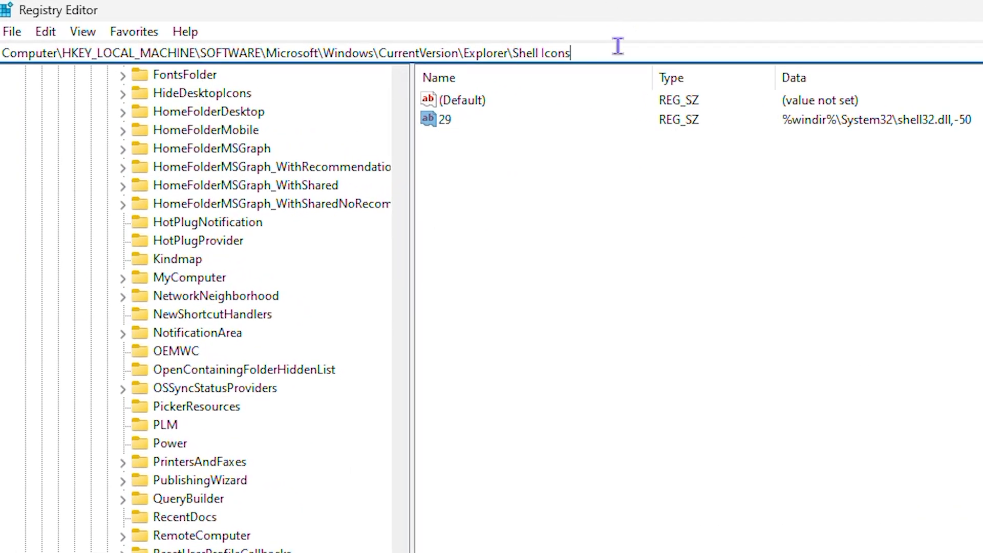
key(ctrl+a)
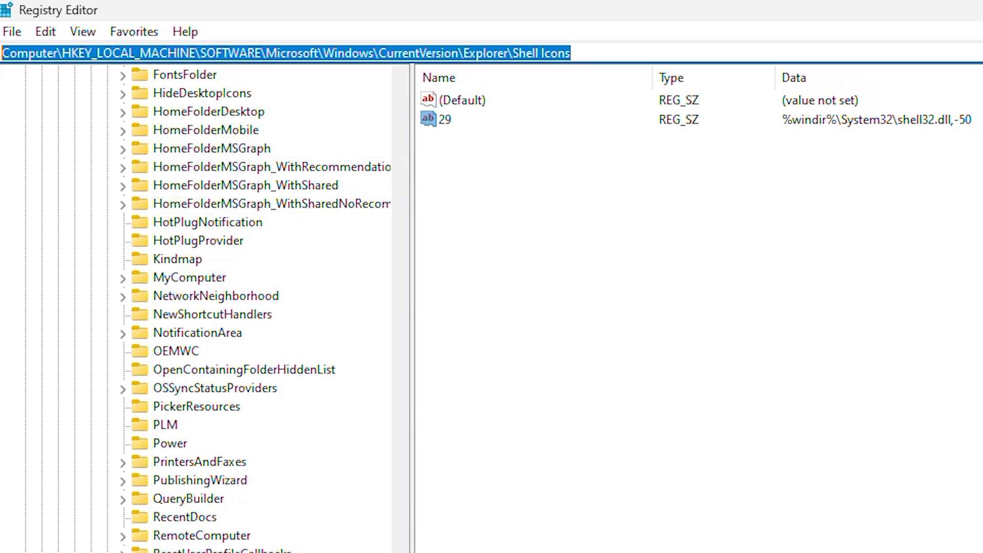
key(super)
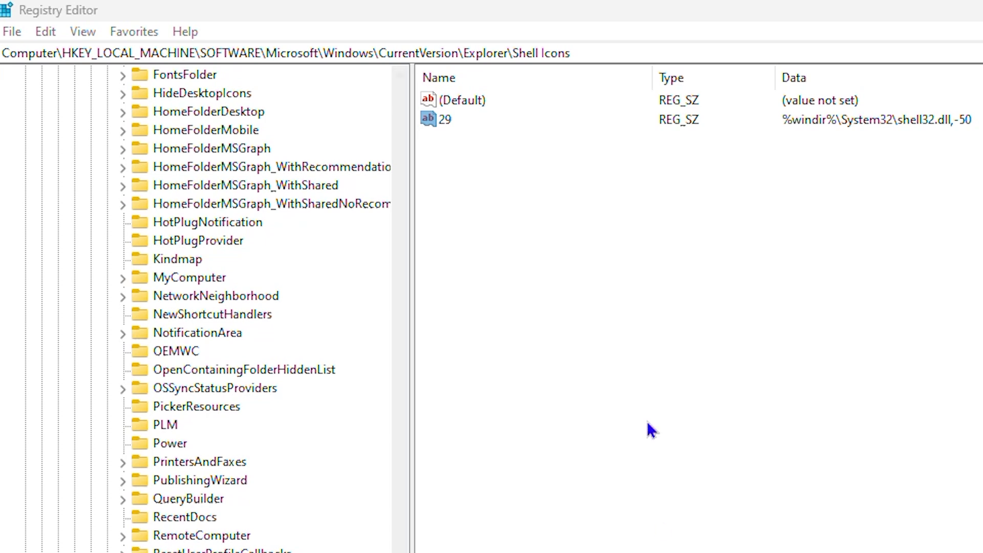
Delete the string value 29 from the Shell Icons key and confirm the permanent deletion
click(437, 122)
click(447, 124)
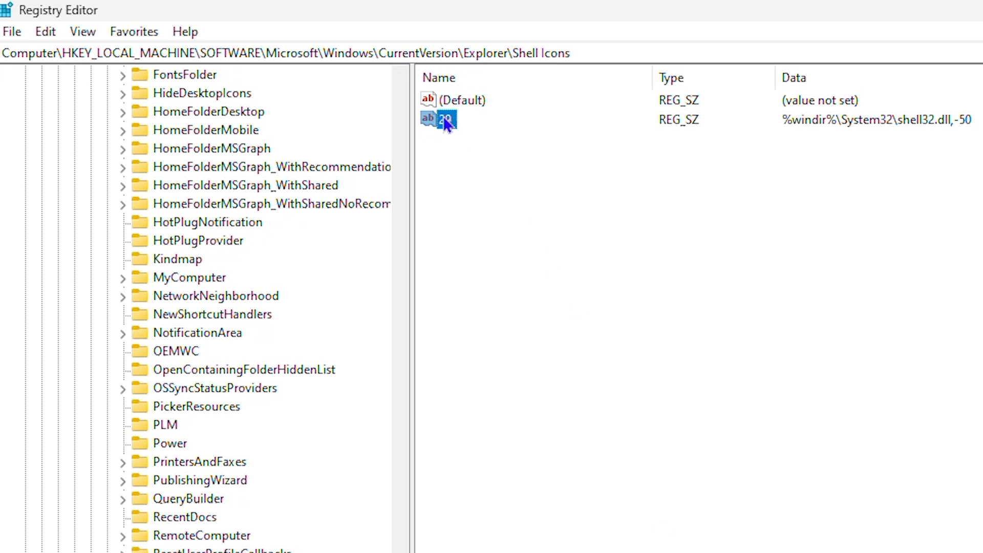
double_click(443, 126)
right_click(437, 121)
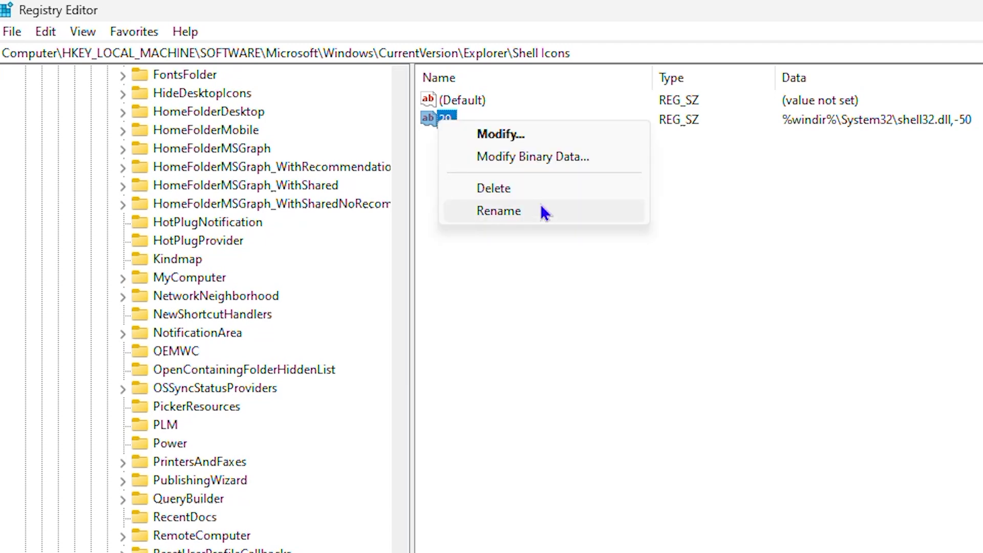
click(533, 197)
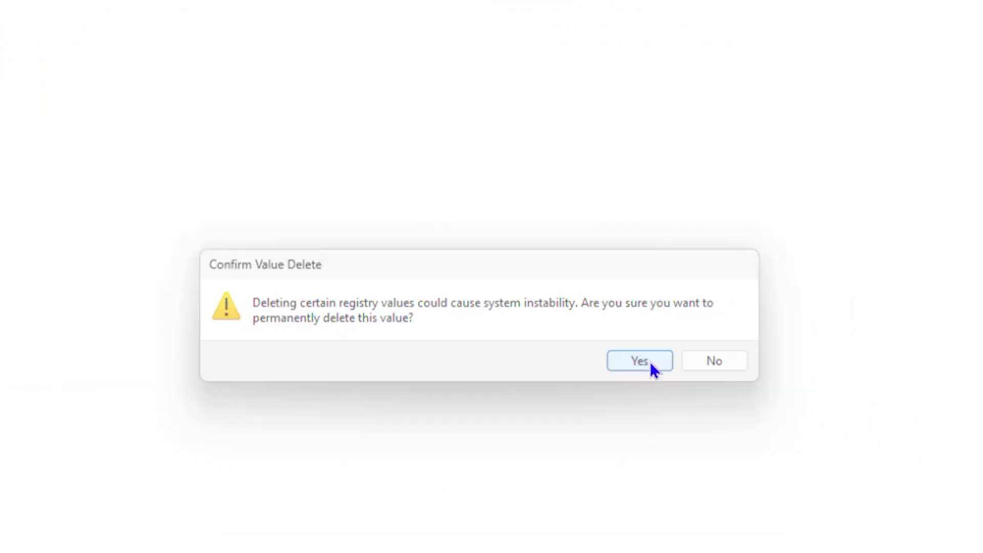
click(675, 373)
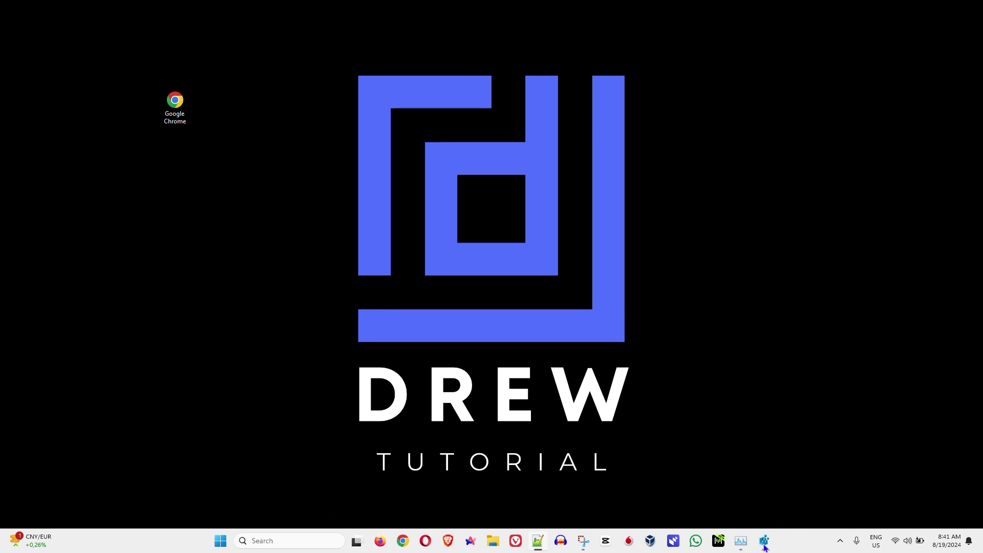
Switch to Task Manager and look for Windows Explorer among the running processes
click(738, 542)
scroll(399, 297, down, 3)
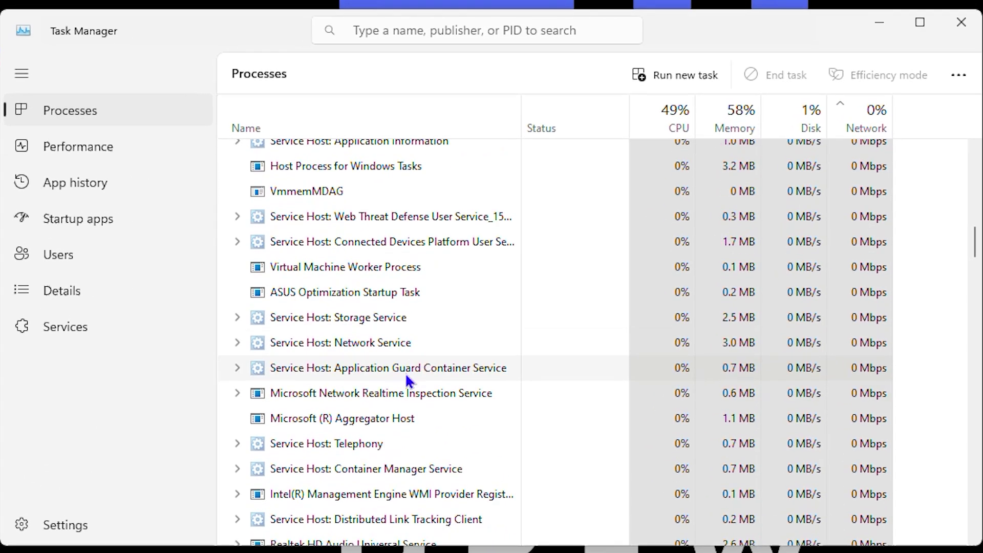
scroll(413, 375, up, 12)
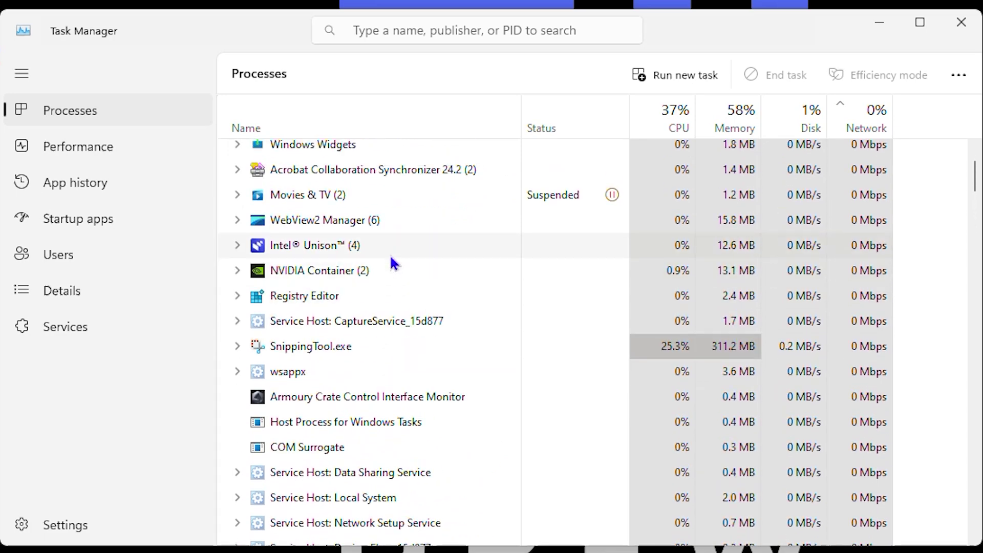
scroll(434, 278, down, 4)
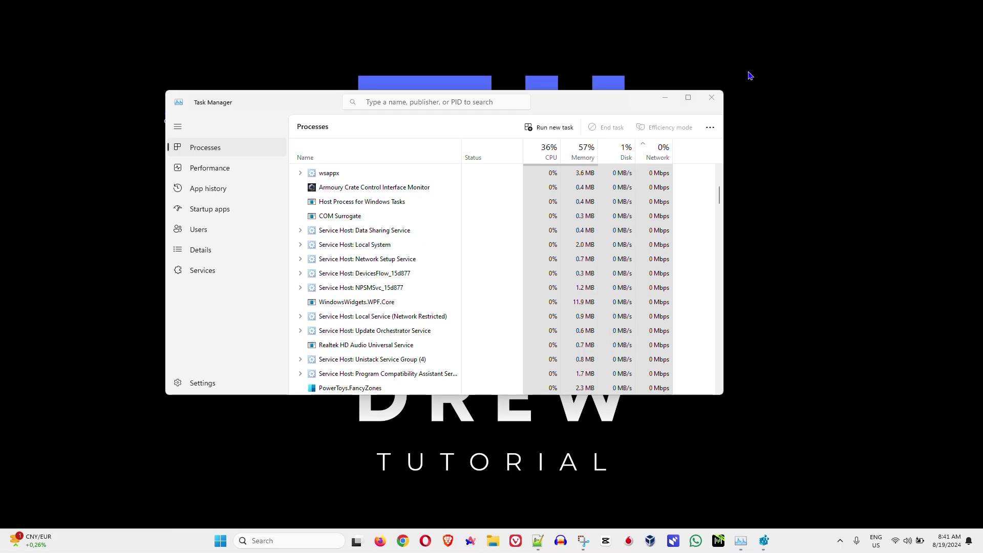
Open and minimize a File Explorer window, and search Task Manager's process list again for Windows Explorer
key(super+e)
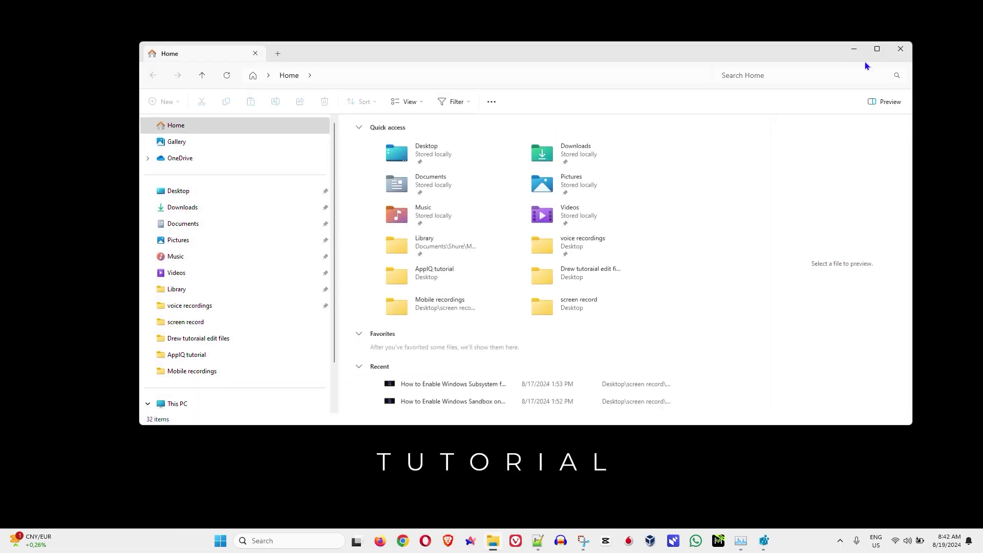
click(853, 49)
scroll(461, 235, up, 4)
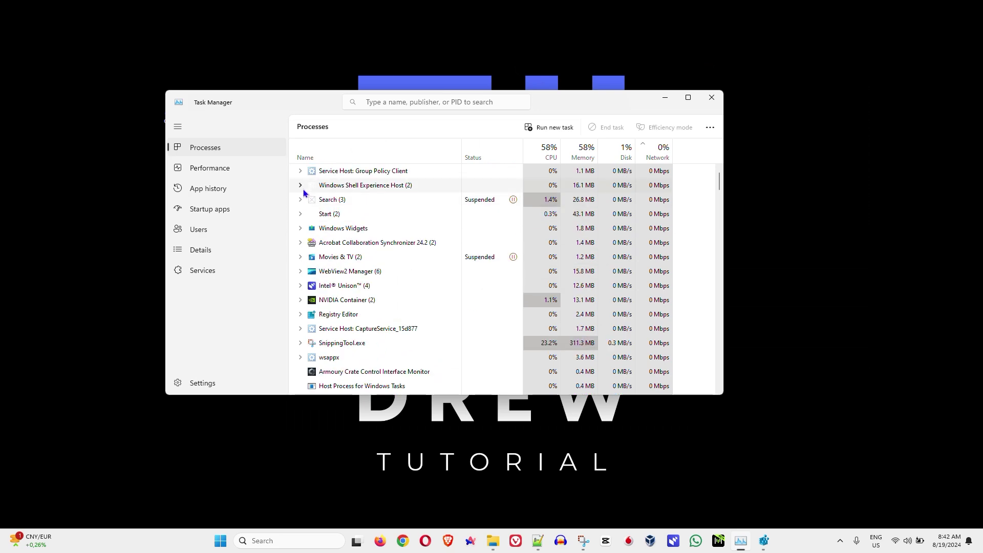
scroll(394, 177, down, 10)
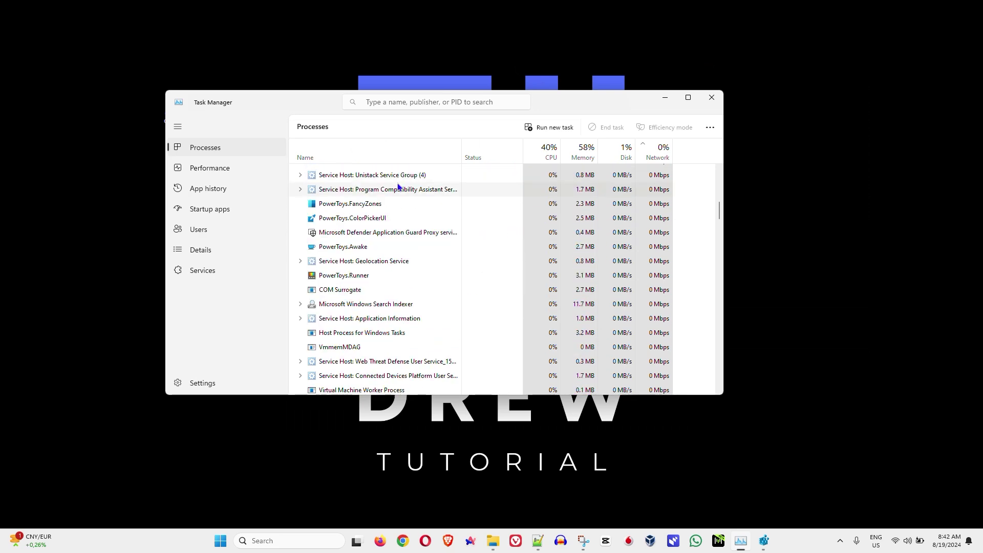
scroll(399, 187, down, 15)
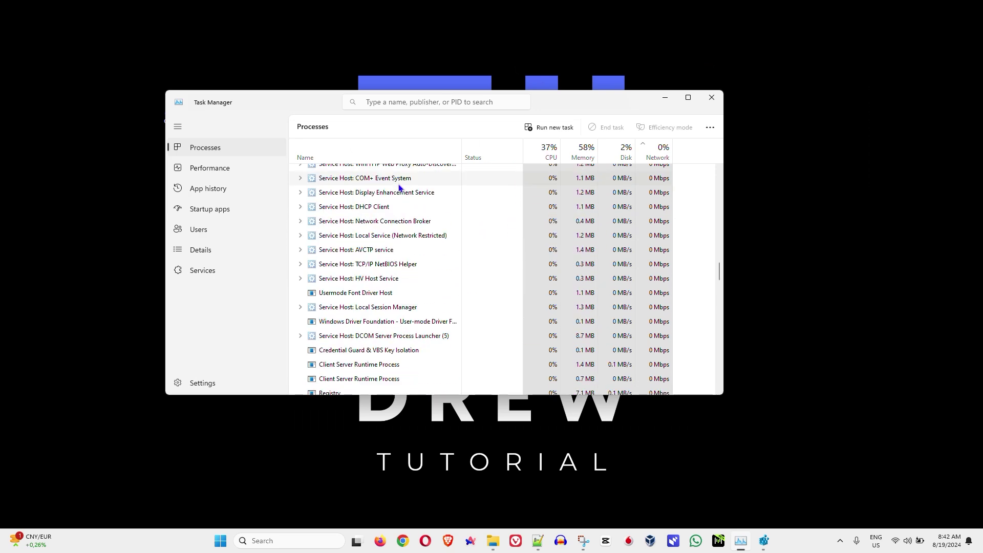
scroll(440, 285, down, 3)
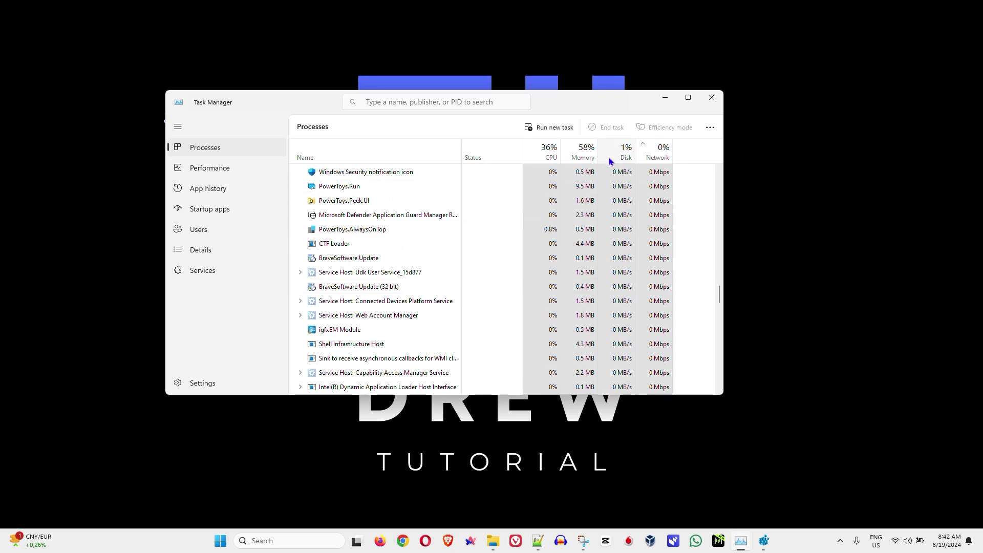
Close Task Manager and reopen it to reload the process list
click(711, 97)
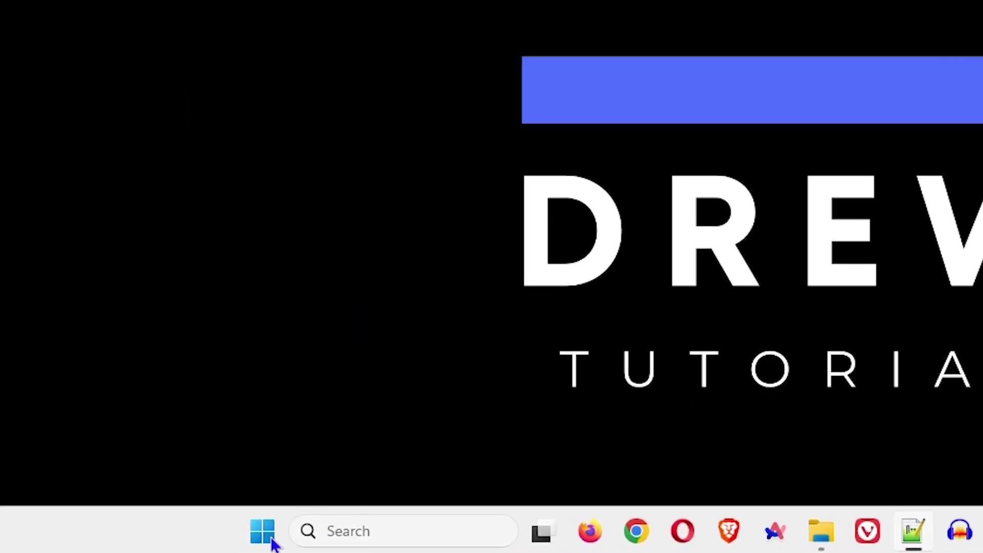
right_click(262, 531)
click(239, 267)
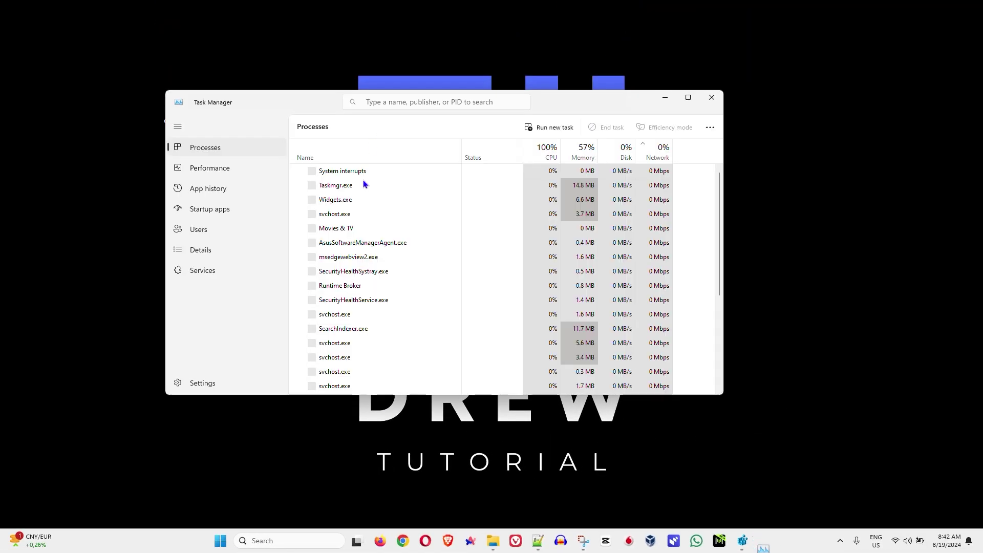
Find the Windows Explorer process, restart it, and minimize Task Manager to reveal the desktop
scroll(369, 282, down, 5)
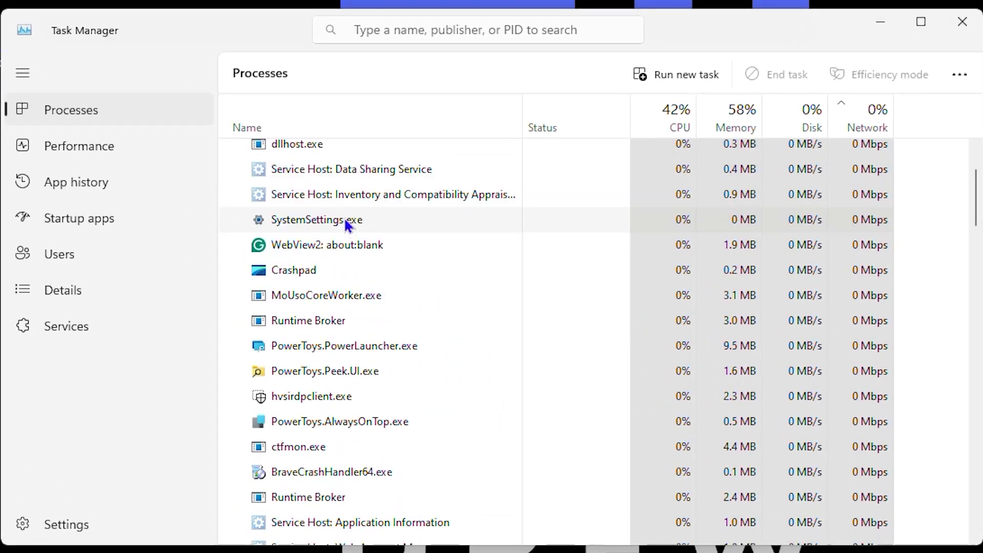
scroll(366, 265, down, 5)
scroll(372, 296, down, 15)
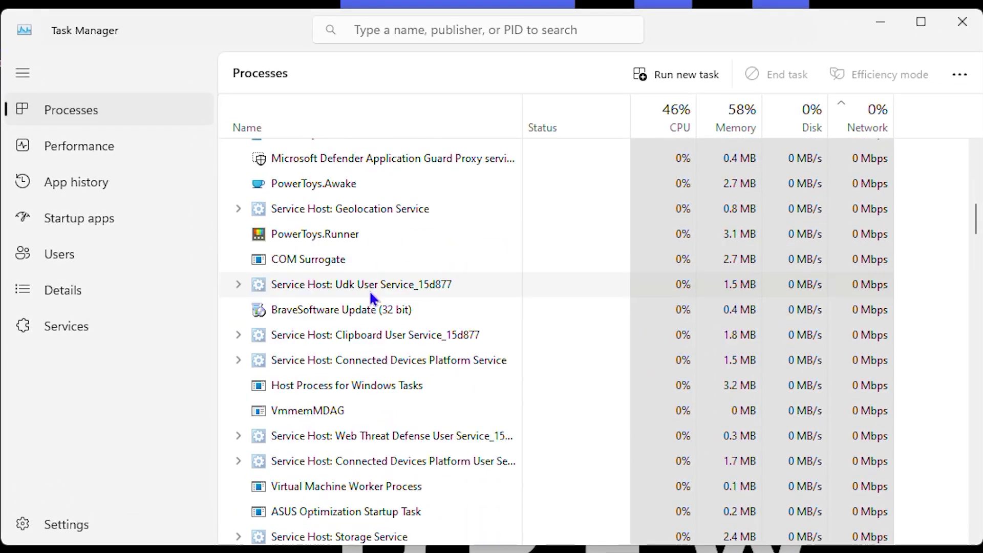
scroll(322, 465, down, 6)
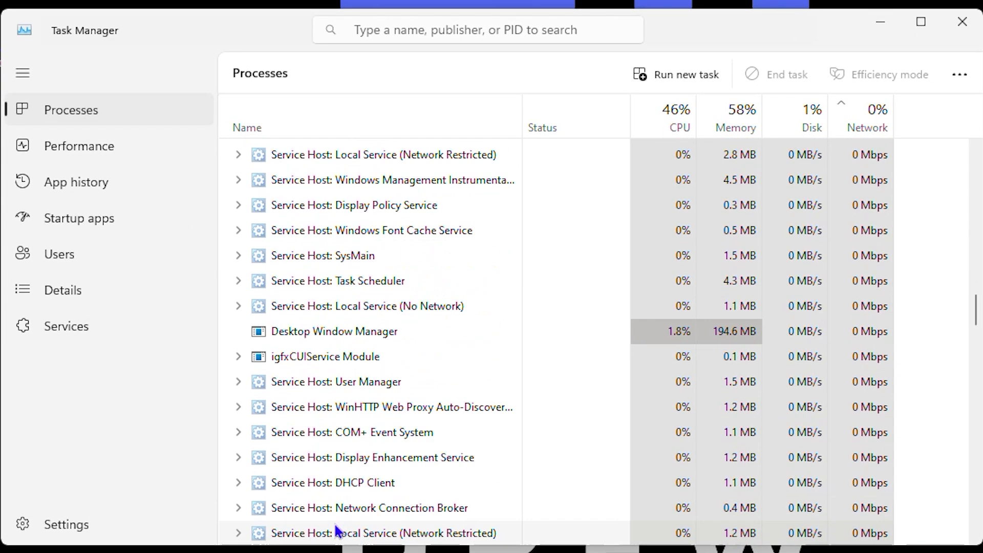
scroll(349, 517, up, 15)
click(334, 353)
right_click(335, 350)
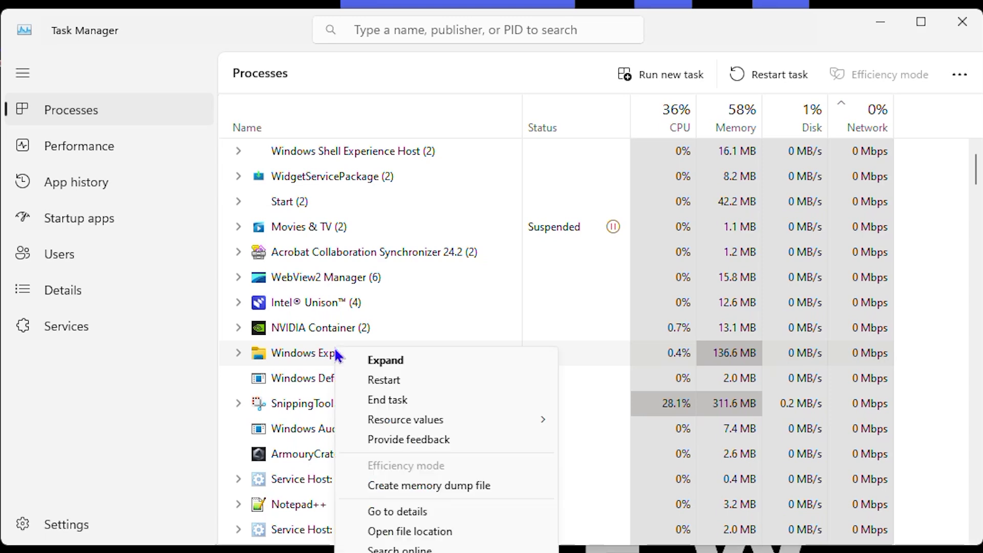
click(439, 387)
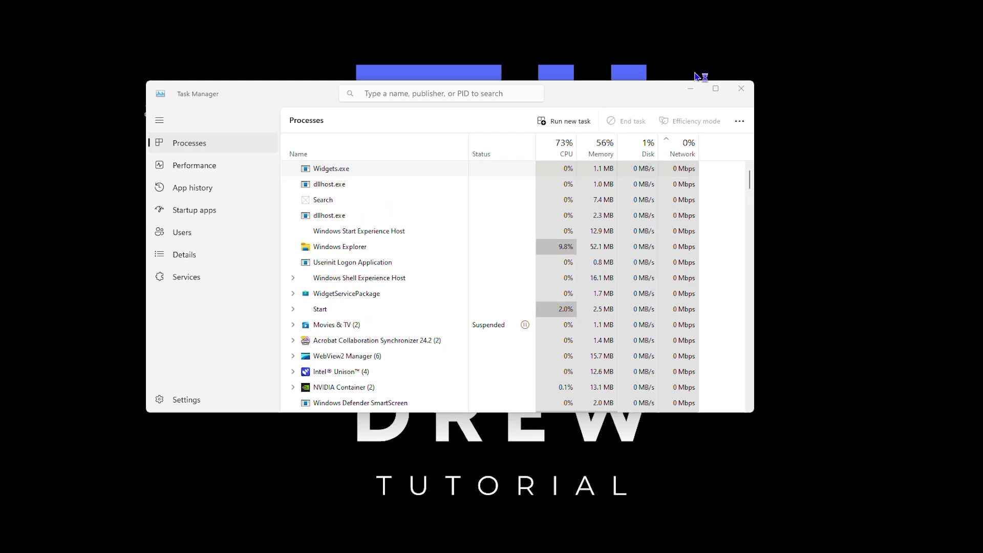
click(880, 22)
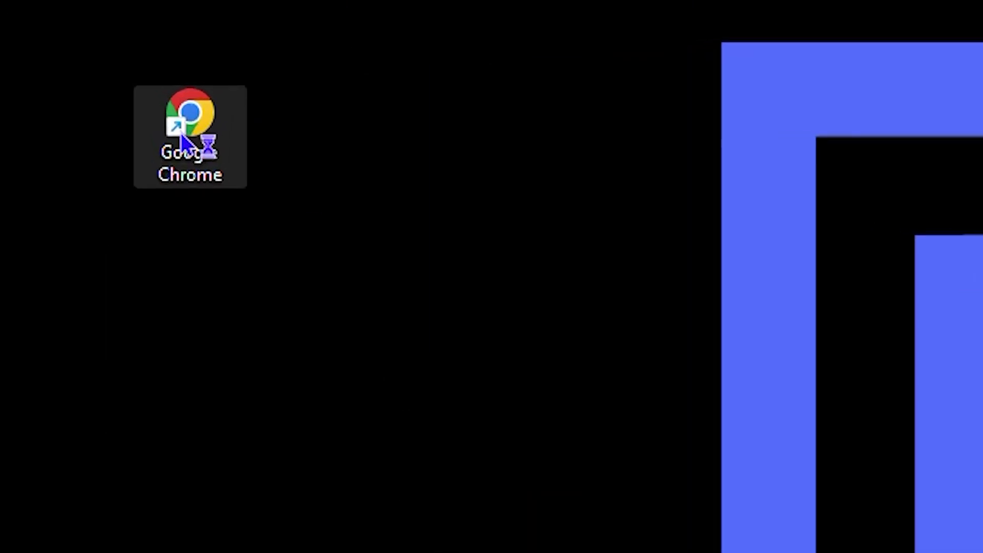